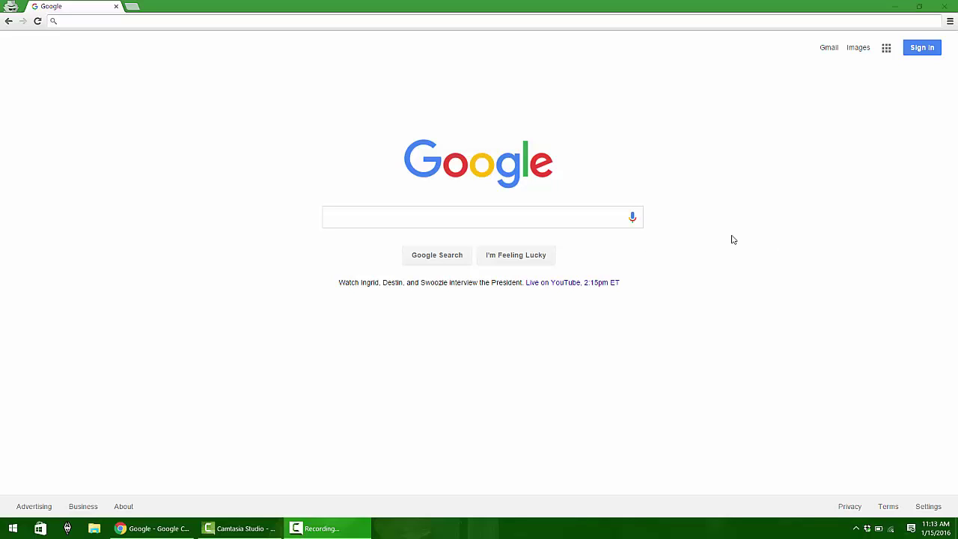
left_click(476, 226)
type("p")
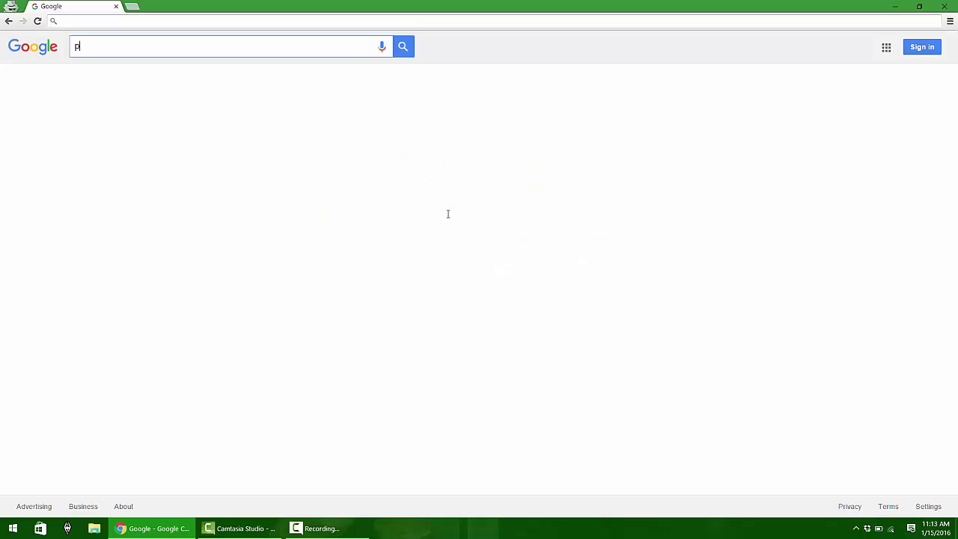
type("aris junior c")
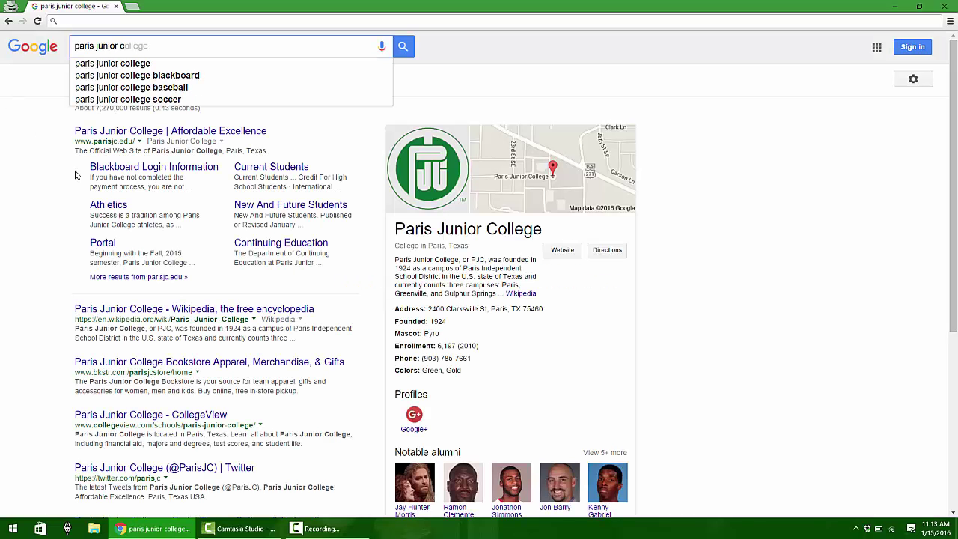
left_click_drag(75, 141, 122, 142)
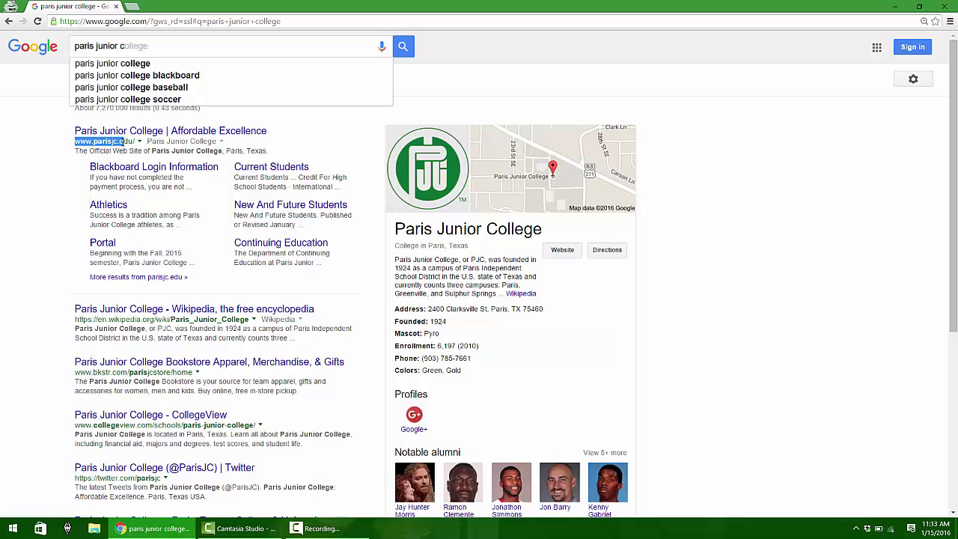
key("ctrl+l")
type("www.parisjc.edu")
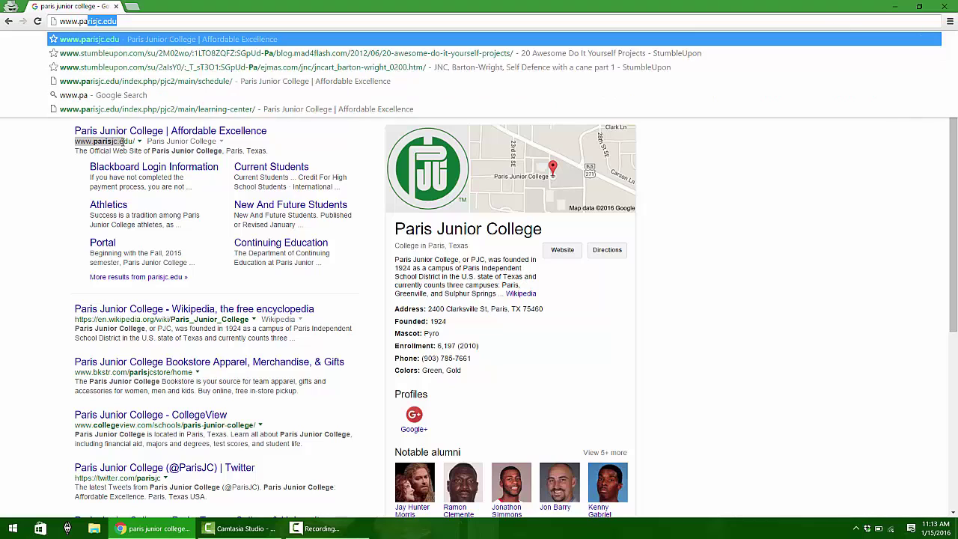
key("Return")
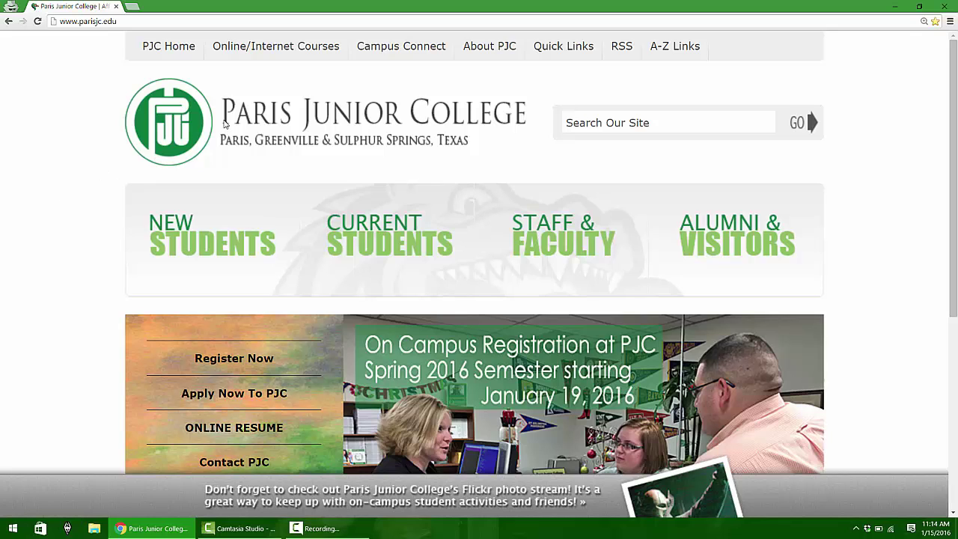
Go to the About DragonMail page via Blackboard Login Information and scroll to Log In Now
left_click(304, 51)
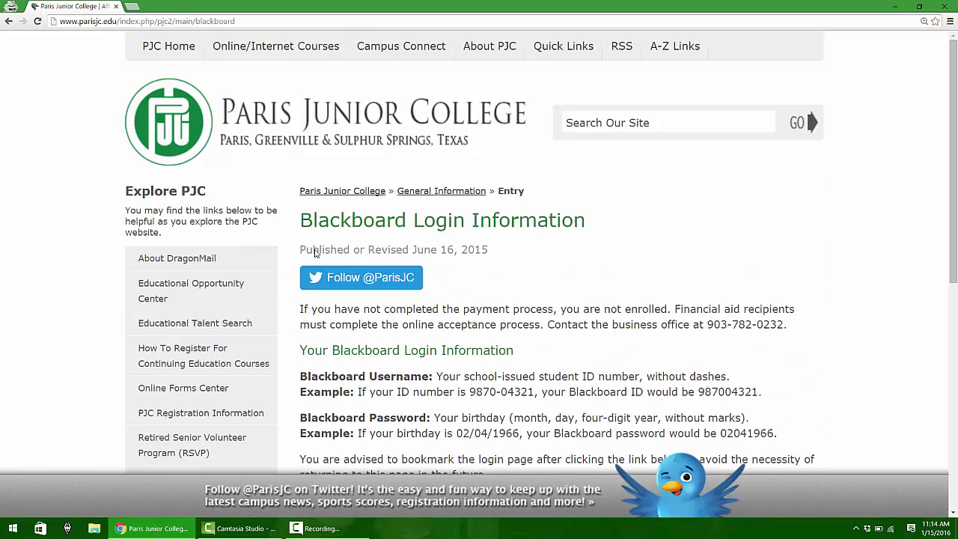
left_click(182, 259)
scroll(640, 373, "down", 3)
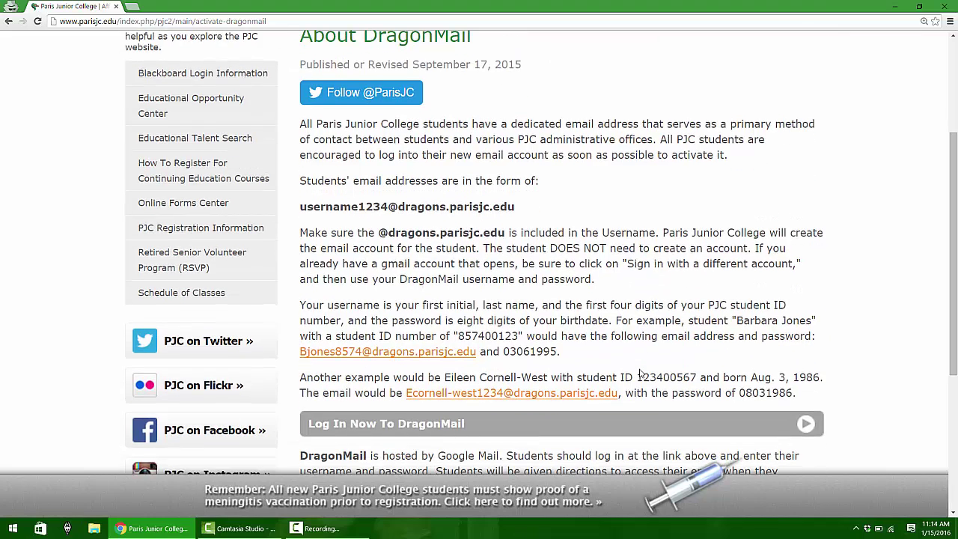
scroll(640, 373, "down", 1)
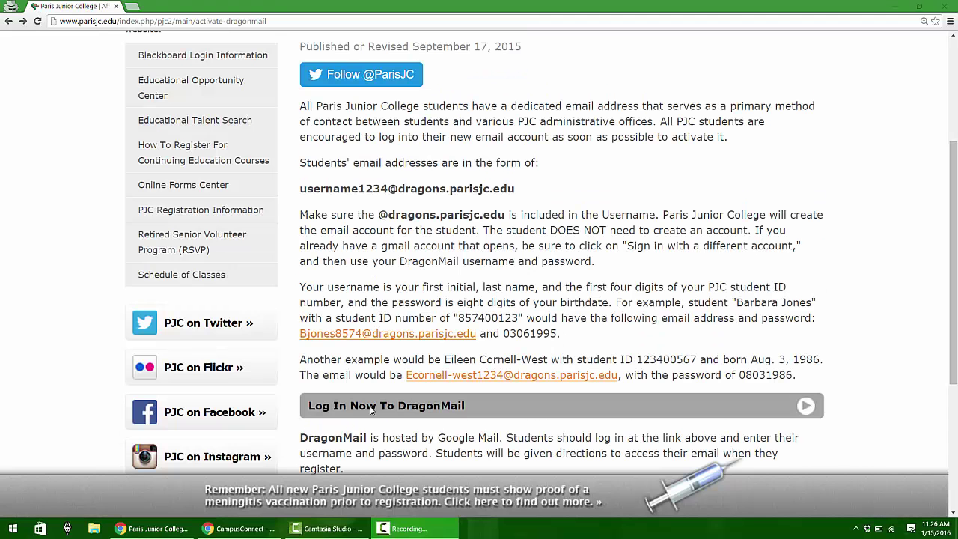
Sign in to DragonMail with the student's email address and account password
left_click(370, 408)
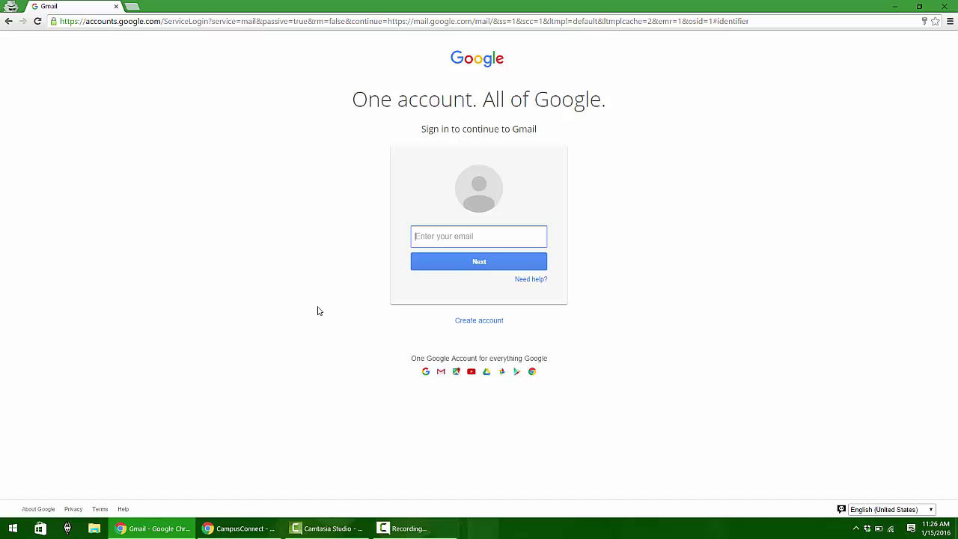
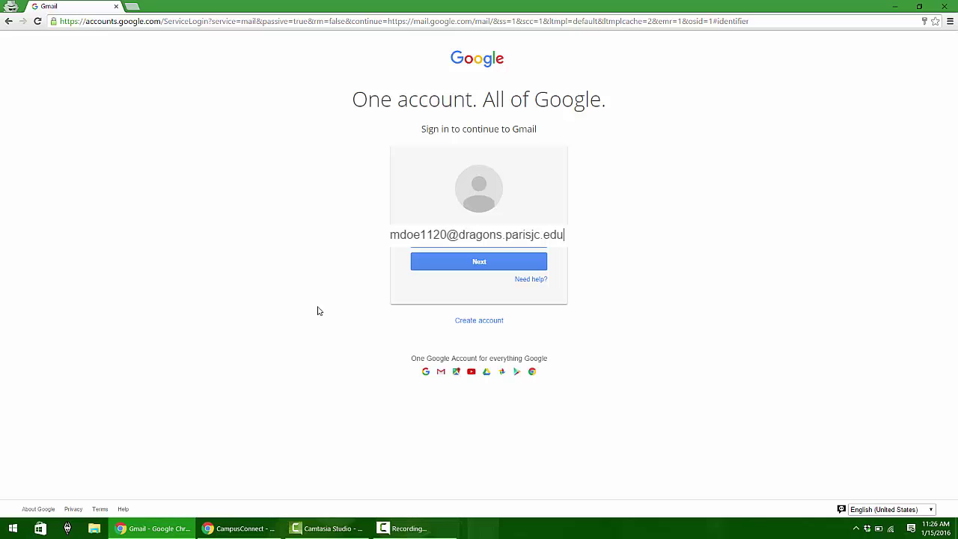
left_click(474, 256)
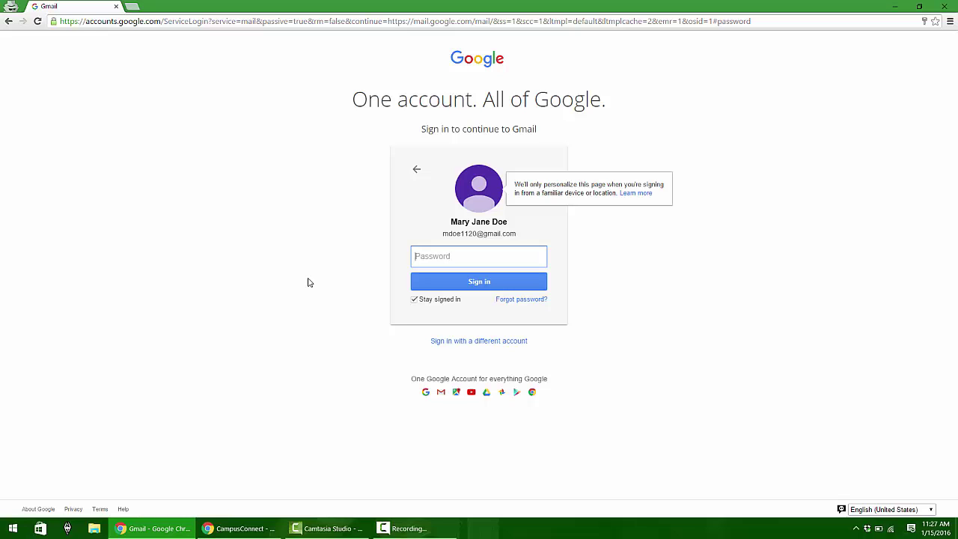
type("••••••••••••••••")
key("Return")
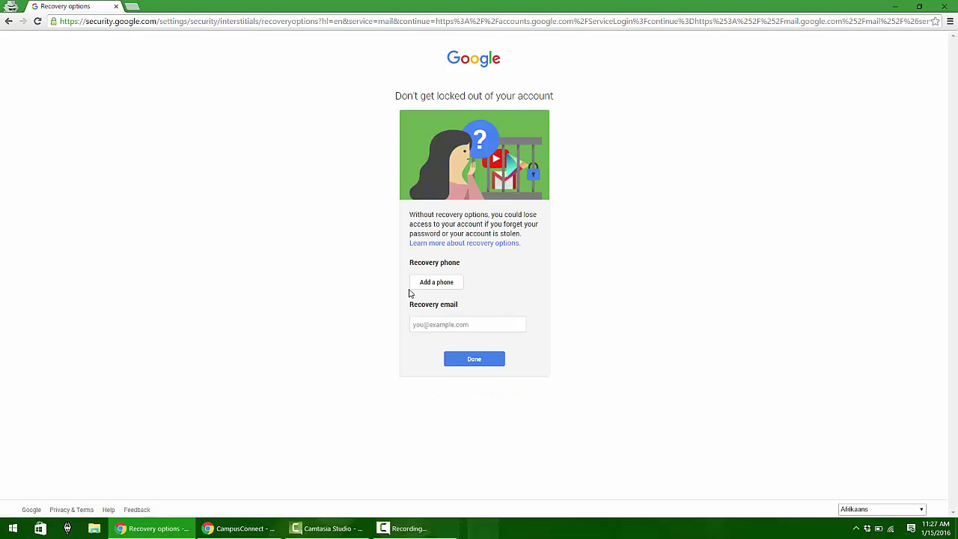
Choose Done on the recovery options page to reach the Gmail inbox
left_click(476, 360)
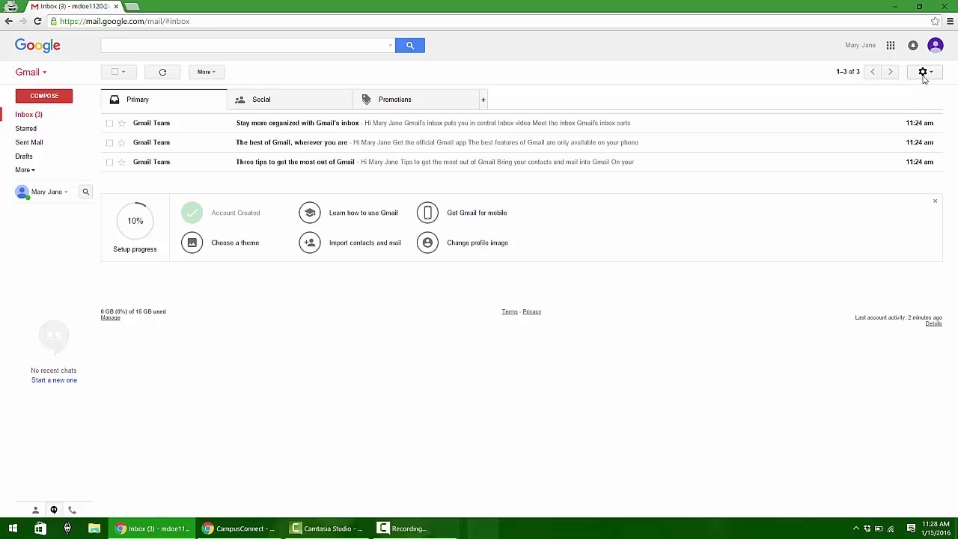
Open the full Gmail settings from the gear menu and show the Forwarding and POP/IMAP tab
left_click(932, 73)
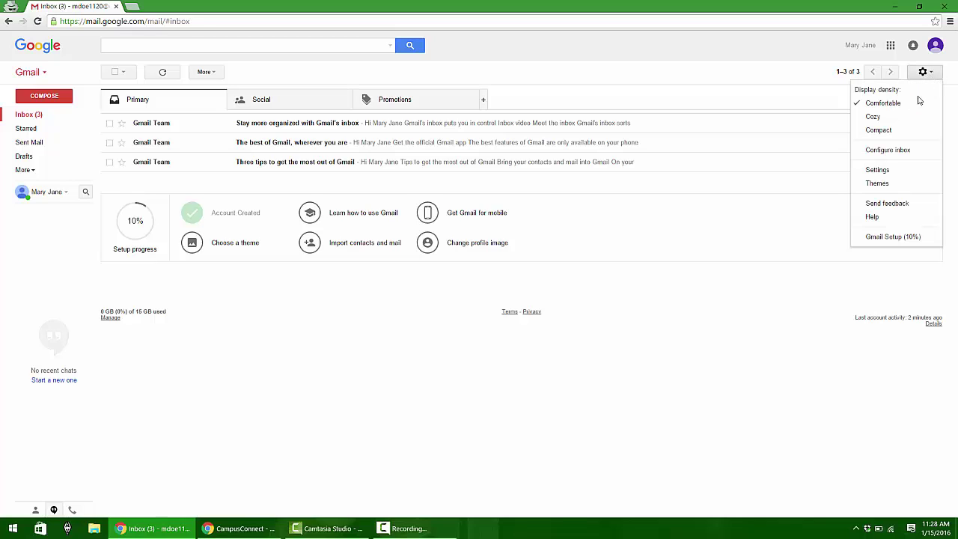
left_click(876, 171)
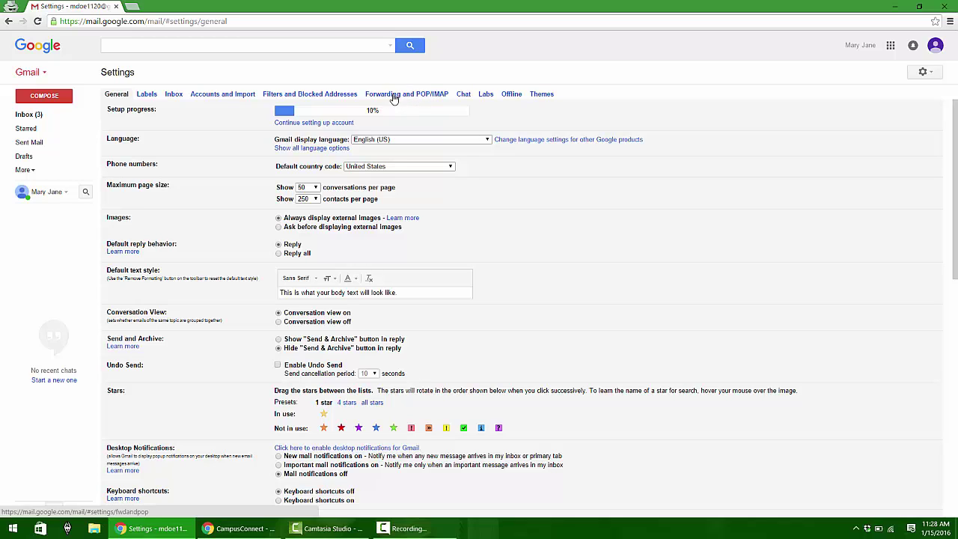
left_click(416, 99)
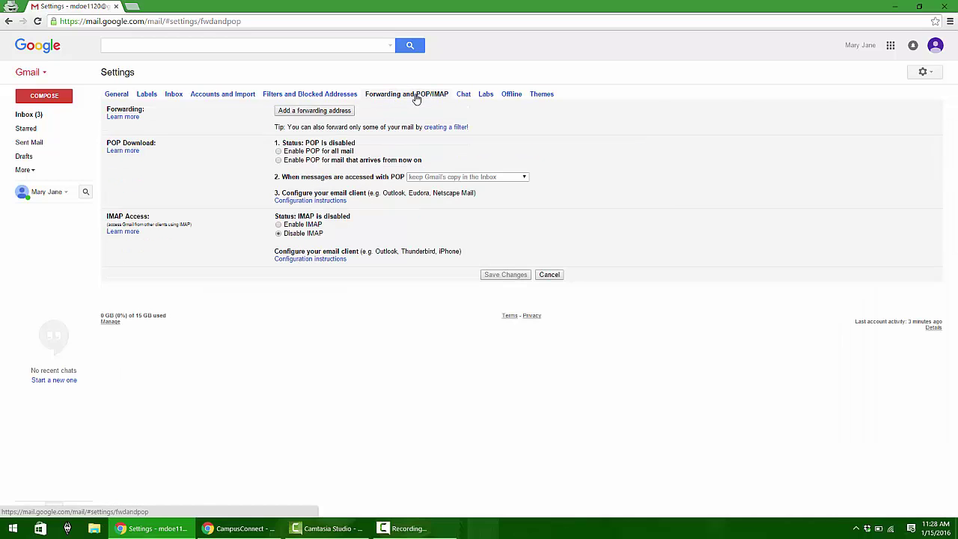
Add the personal email address as a forwarding address and acknowledge the confirmation-code notice
left_click(316, 113)
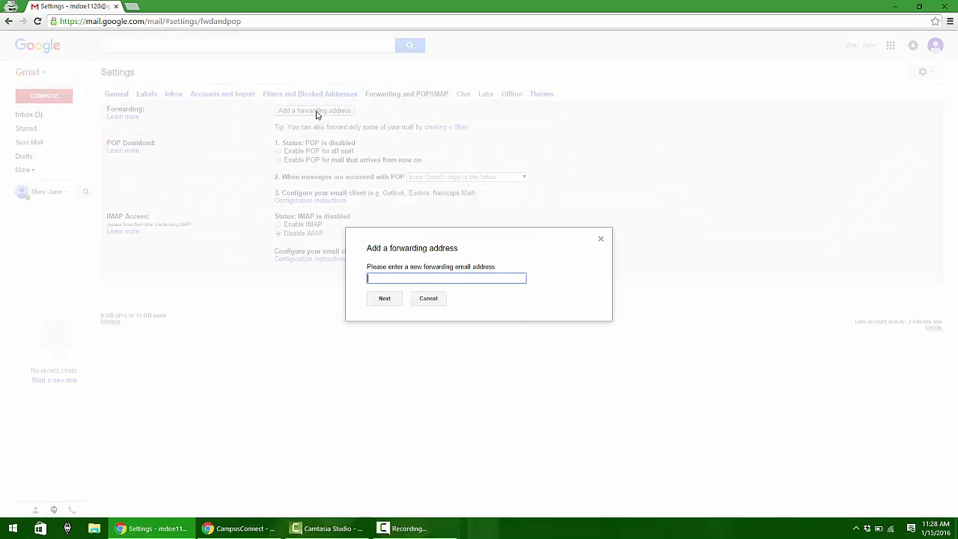
left_click(384, 298)
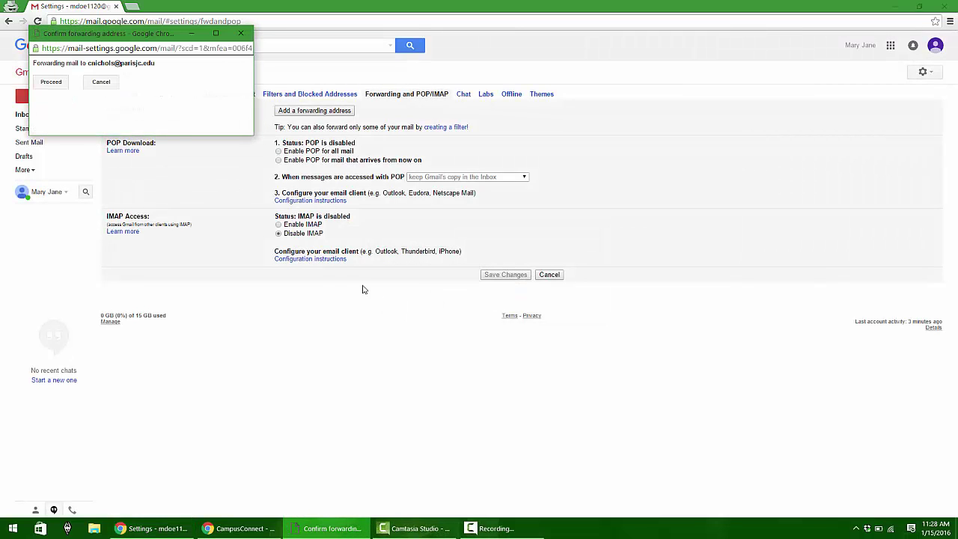
left_click(50, 83)
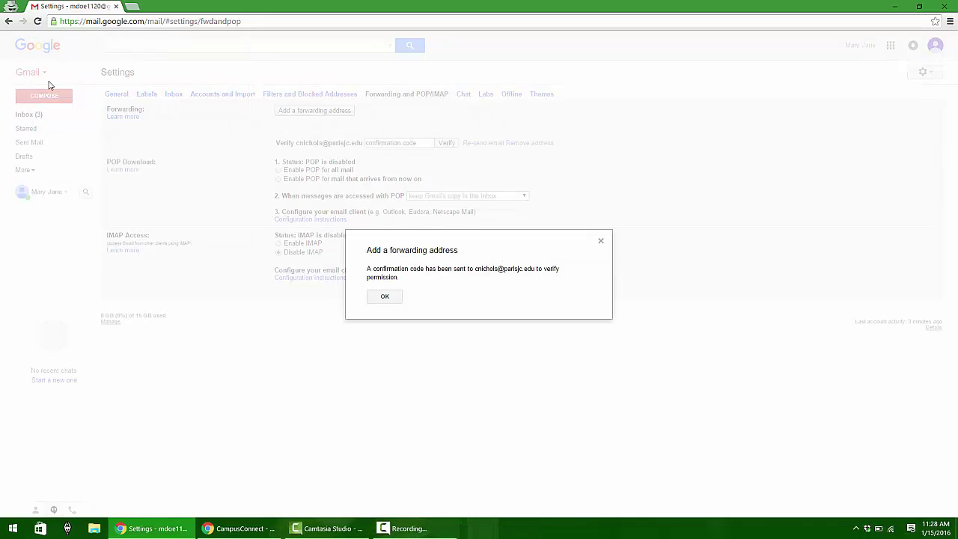
left_click(385, 296)
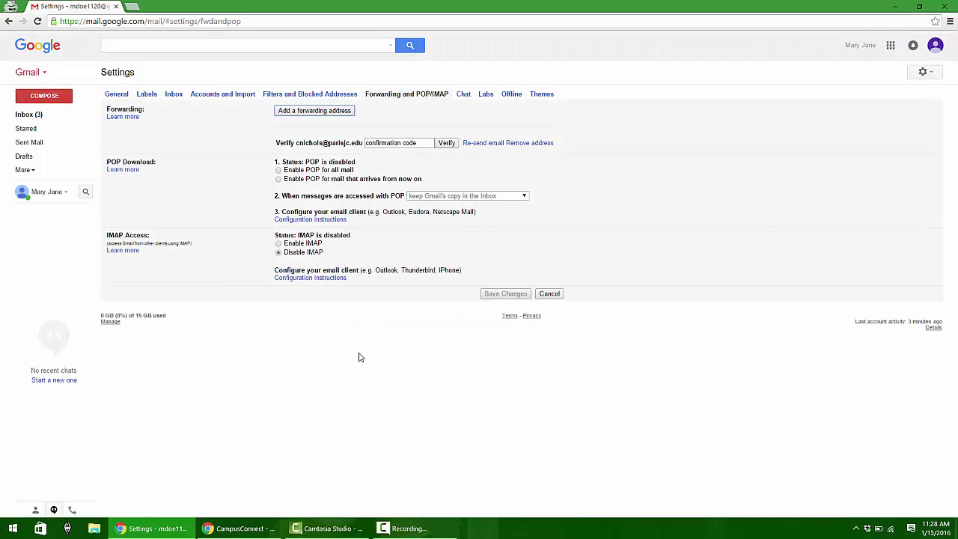
Load the Paris Junior College website in a new browser tab
key("ctrl+t")
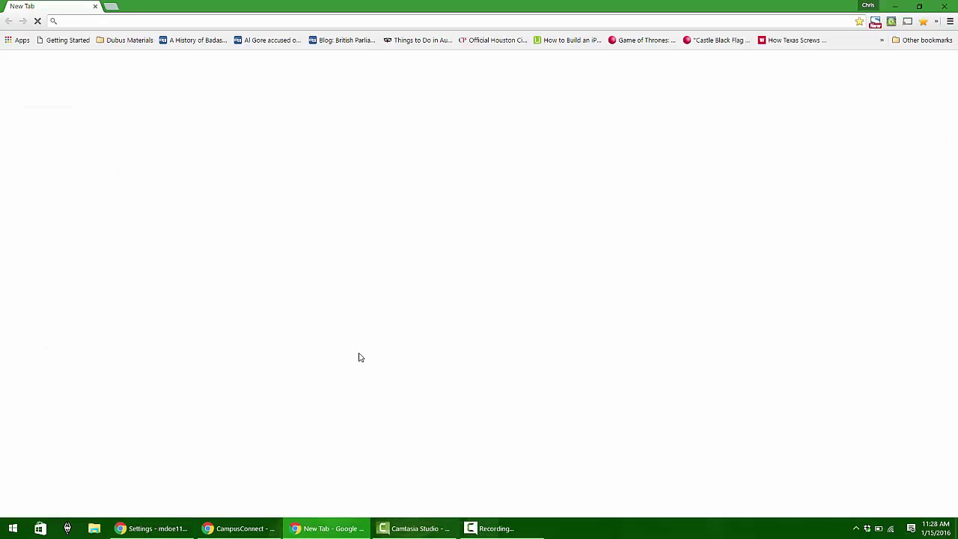
type("paris")
key("Down")
key("Return")
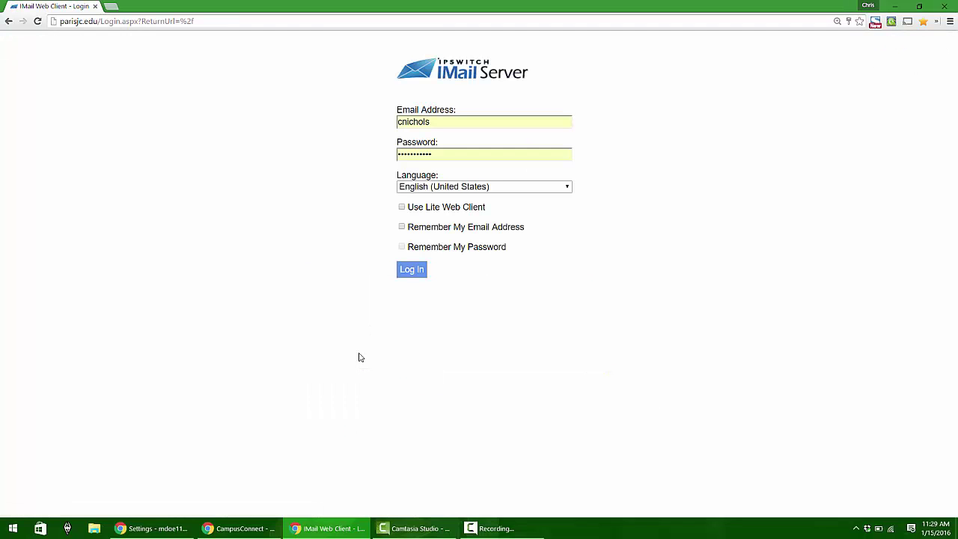
Sign in to school mail, open the Gmail forwarding confirmation email and follow its link
key("Return")
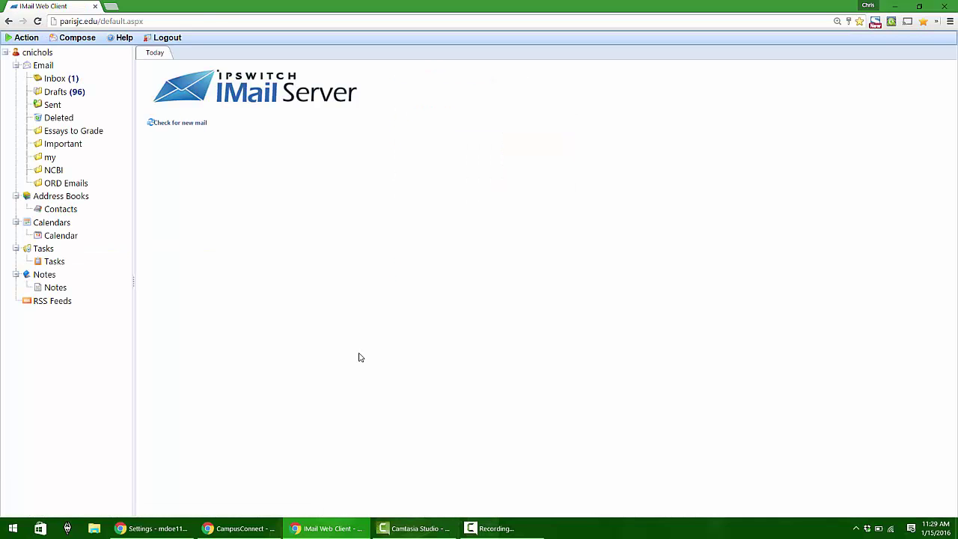
left_click(63, 80)
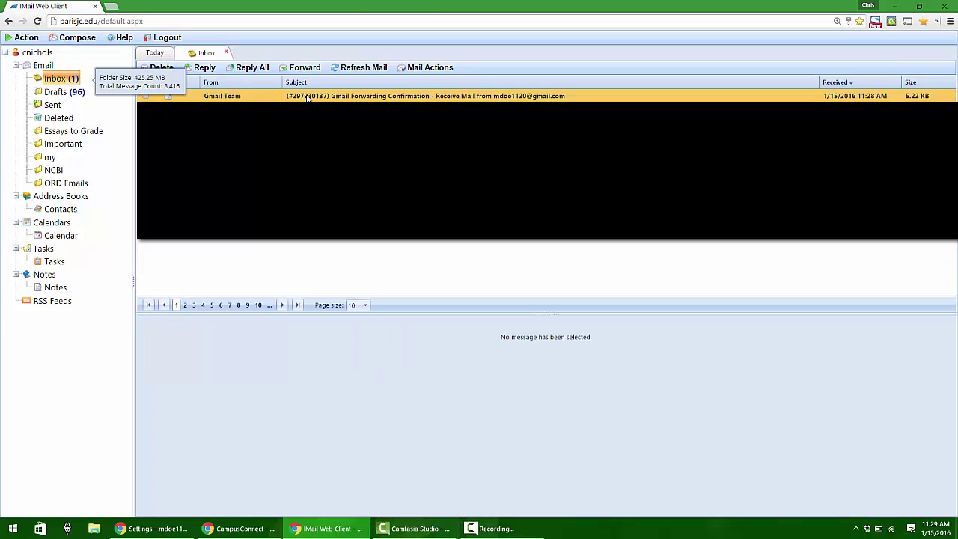
left_click(307, 98)
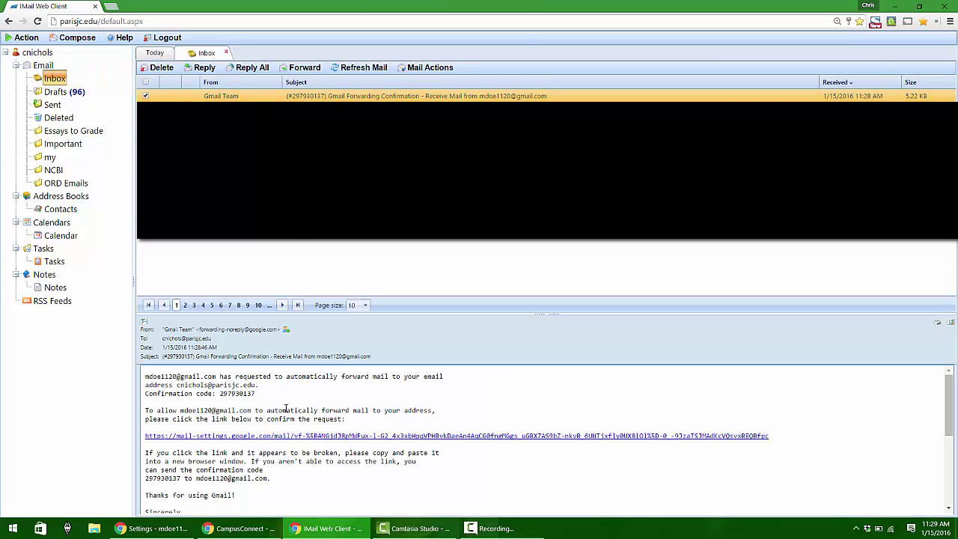
left_click(289, 436)
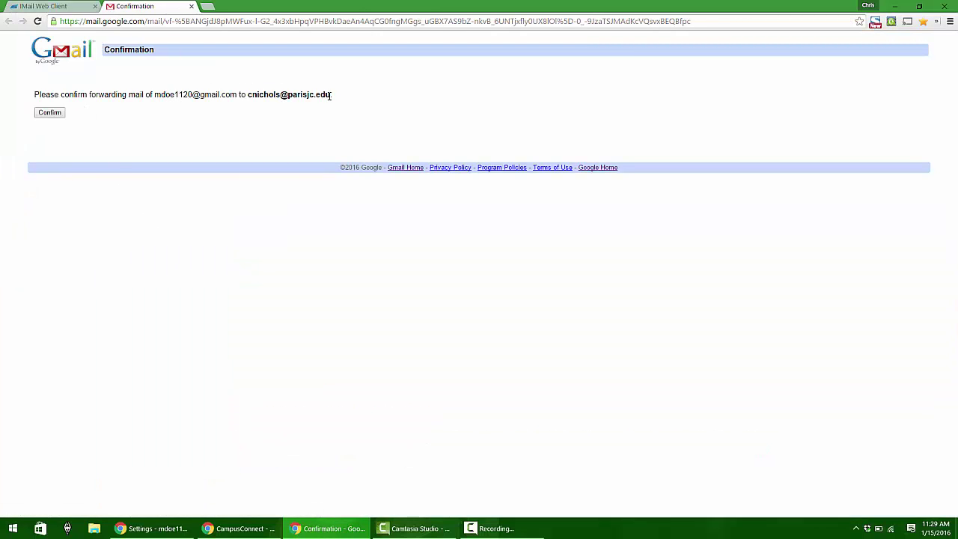
Confirm the forwarding request and return to the Gmail settings window
left_click(51, 113)
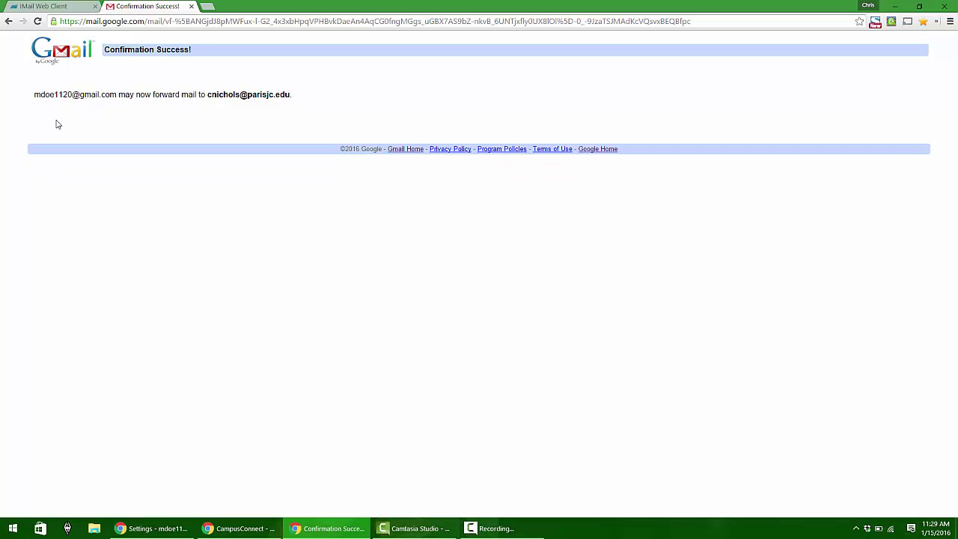
left_click(154, 531)
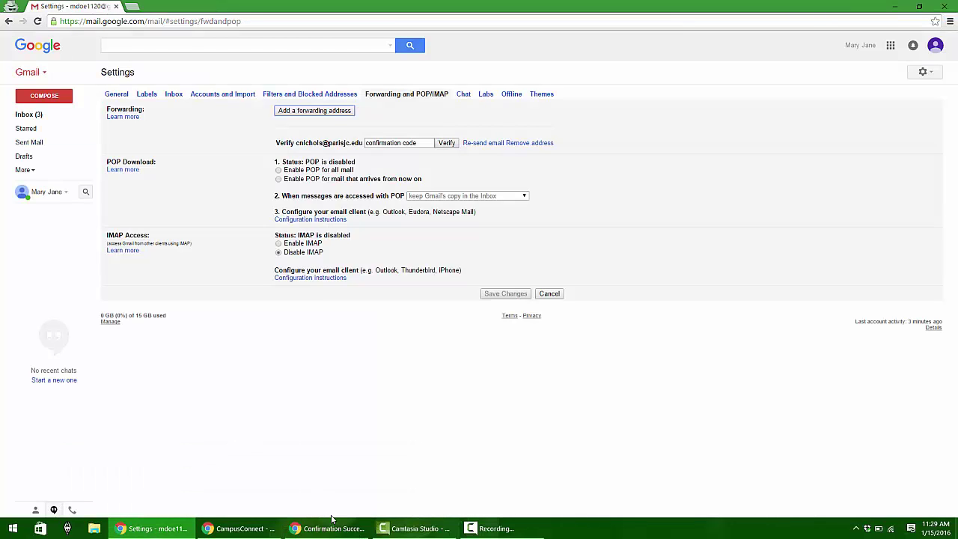
Reload settings and select forwarding a copy of incoming mail to the school address
left_click(307, 531)
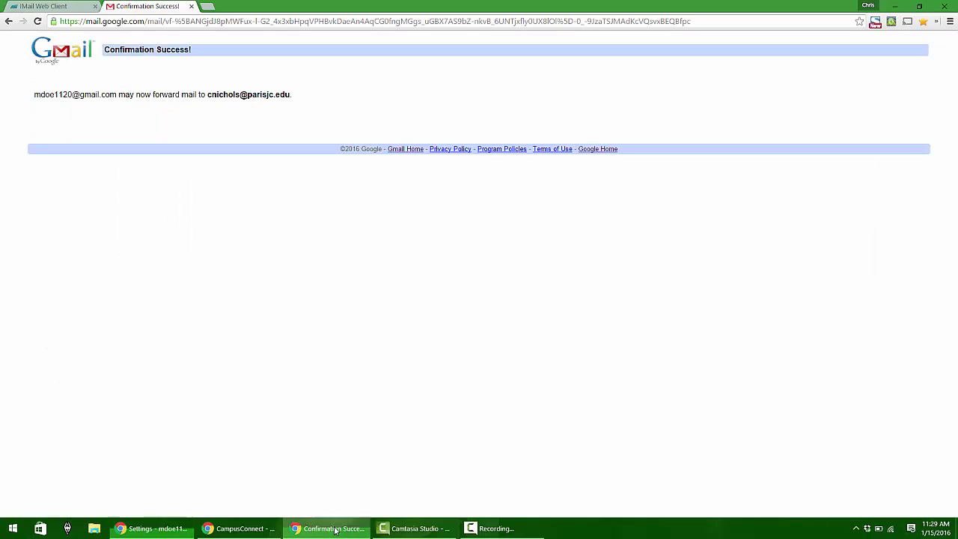
left_click(137, 531)
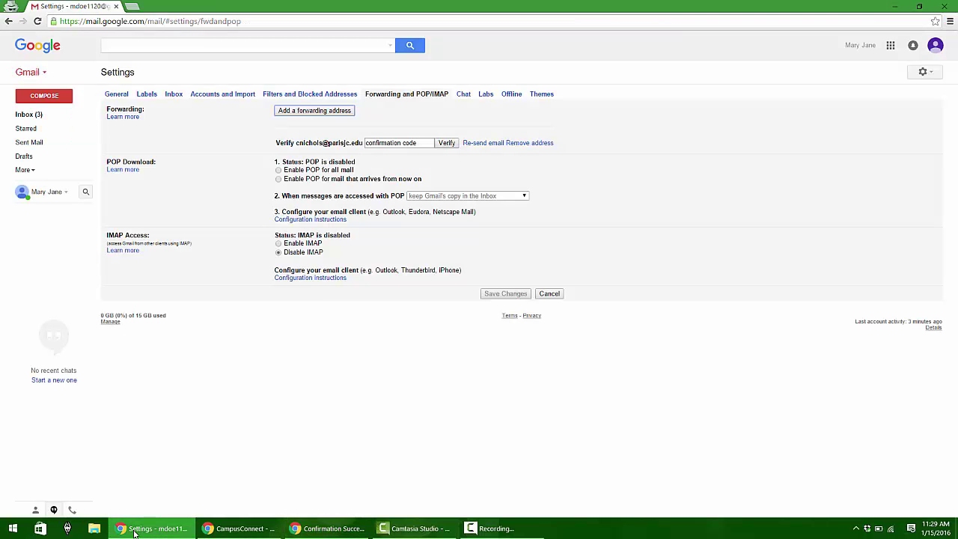
right_click(447, 364)
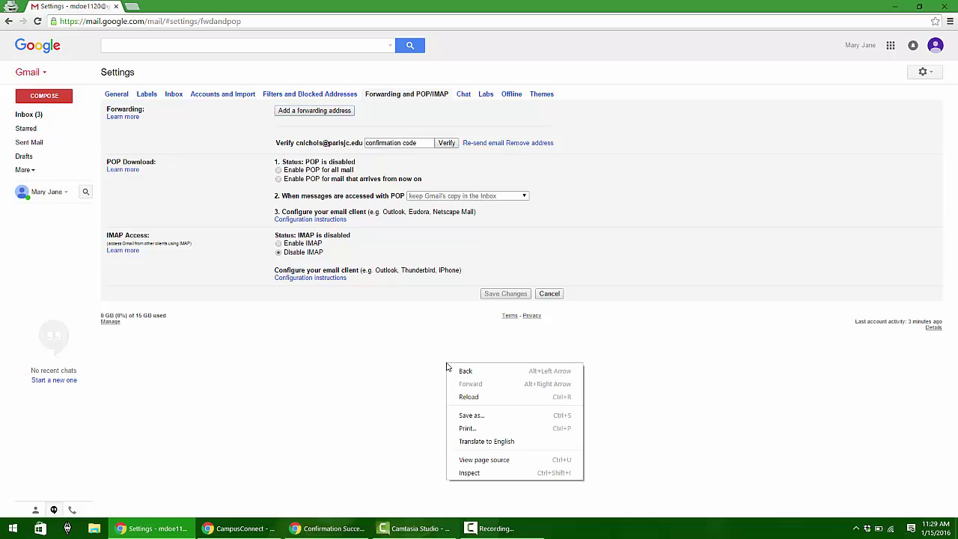
left_click(480, 397)
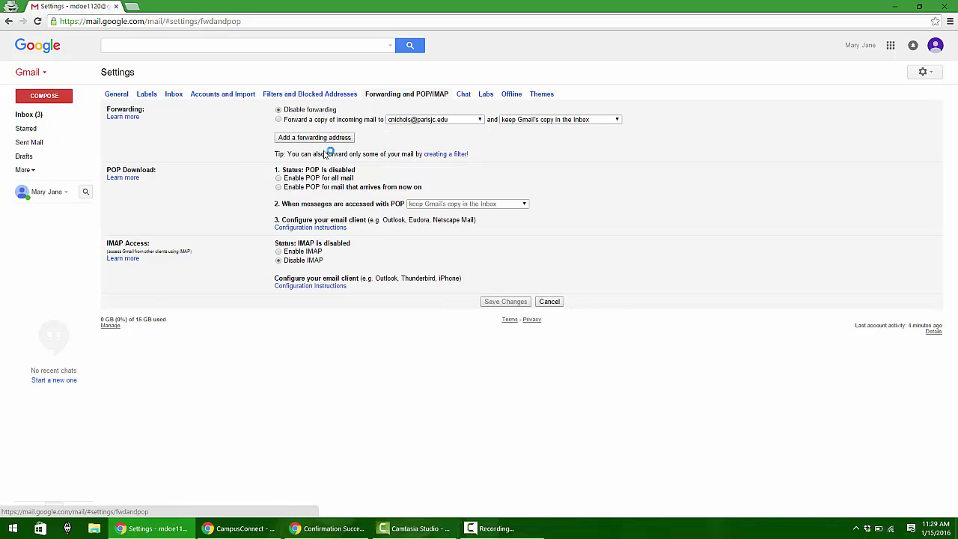
left_click(472, 121)
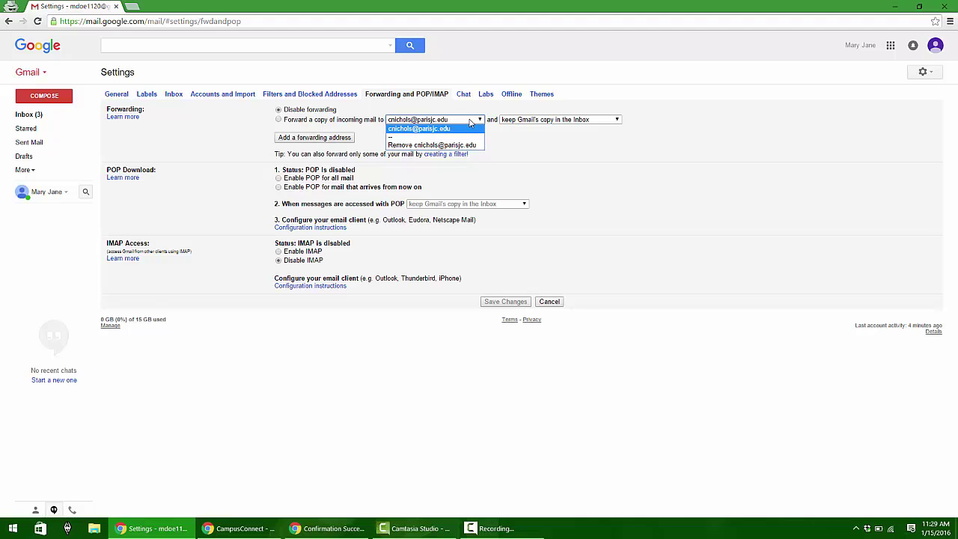
left_click(472, 121)
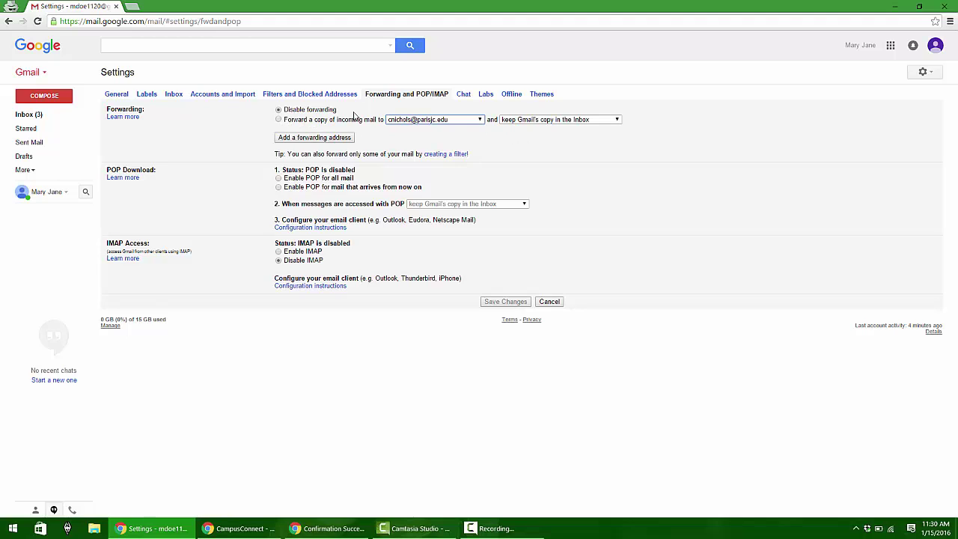
left_click(278, 120)
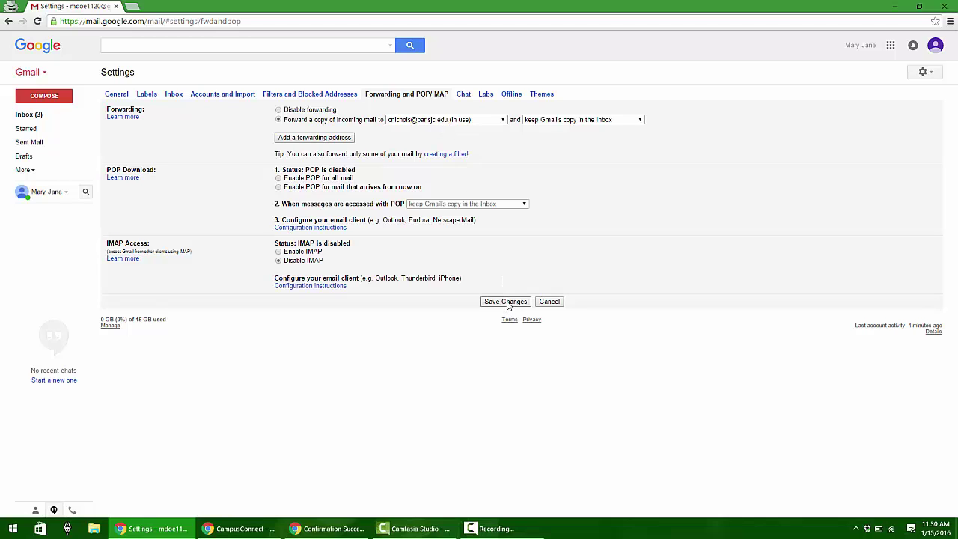
Save the forwarding settings and start a new email to the personal Gmail address
left_click(506, 301)
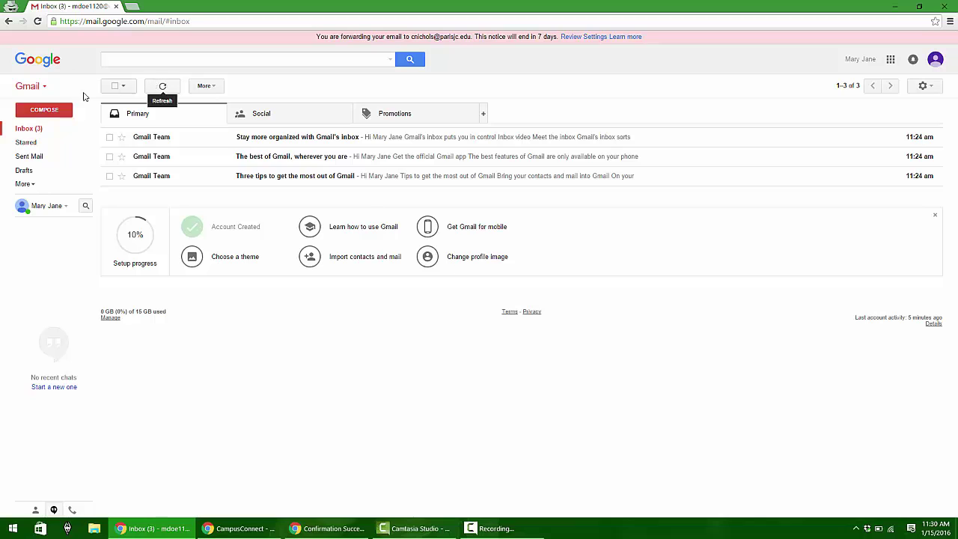
left_click(45, 111)
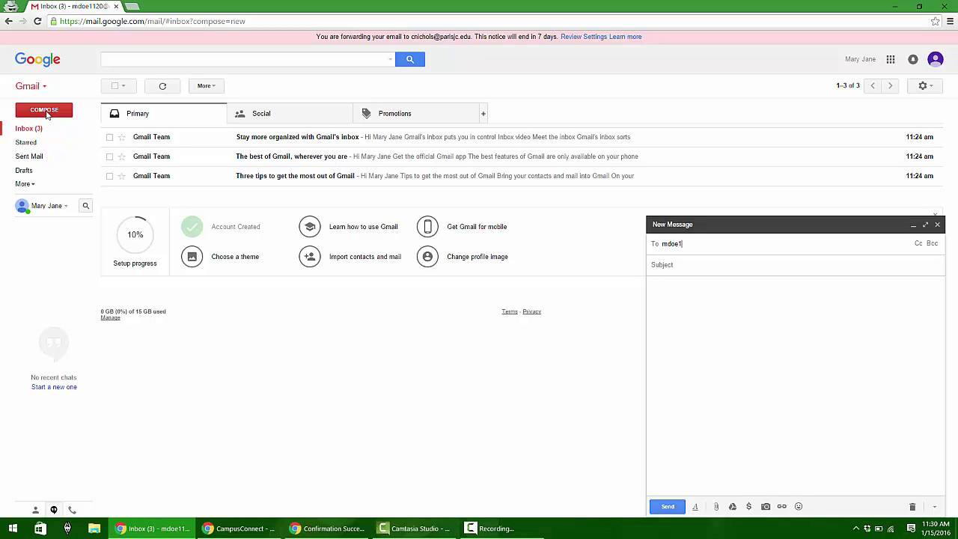
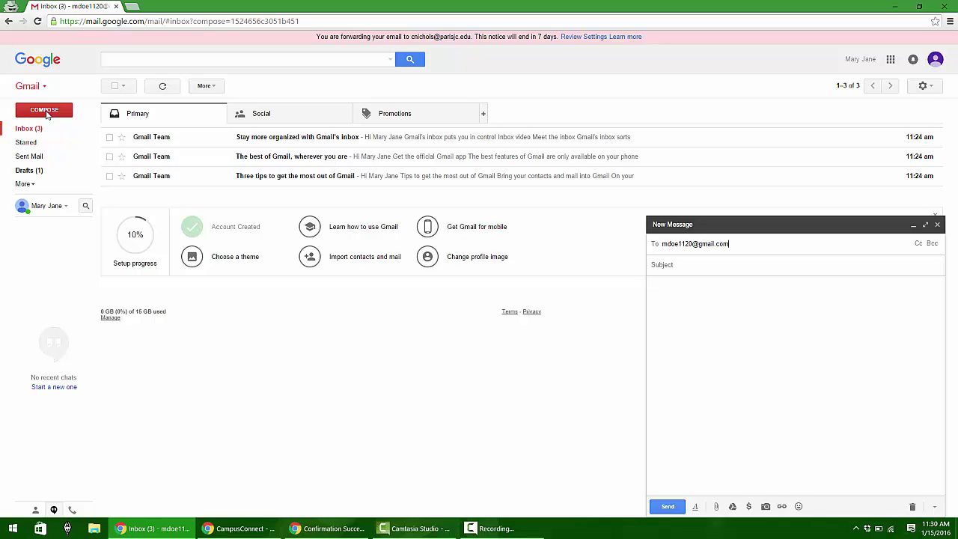
left_click(720, 268)
Send 'Test #1 - checking email forwarding' with body 'Test #1 - text within email' and check the inbox
type("Test #1 -")
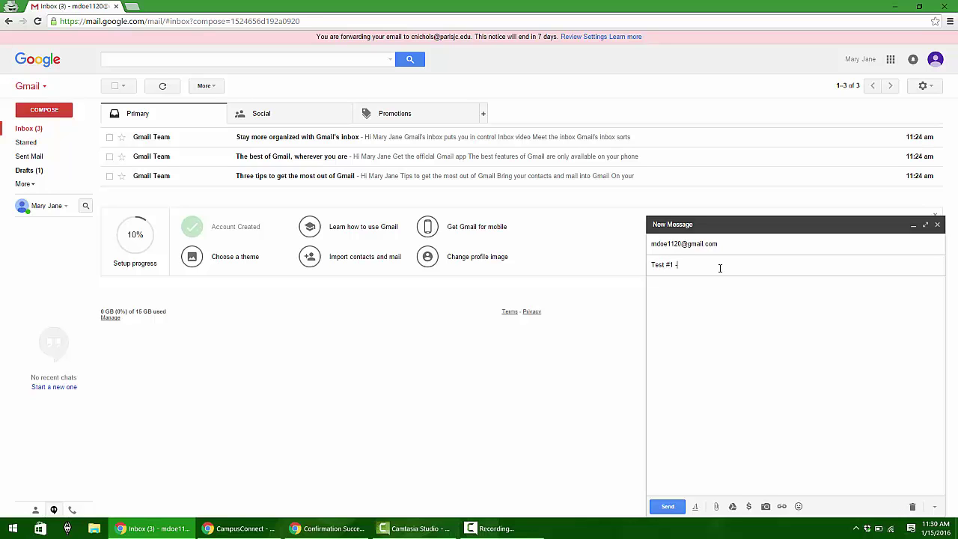
type(" checking email forwarding")
left_click(671, 291)
type("Test ")
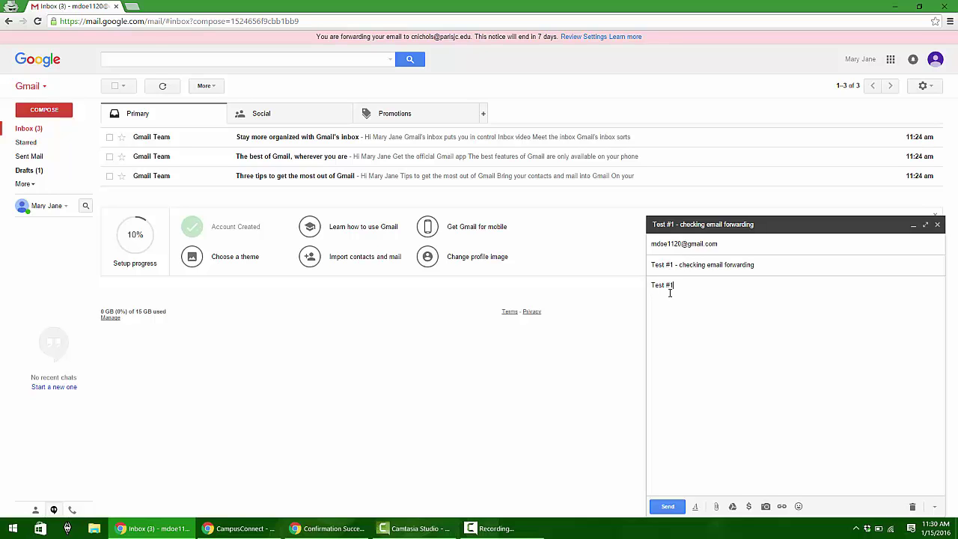
type("#1 - text within")
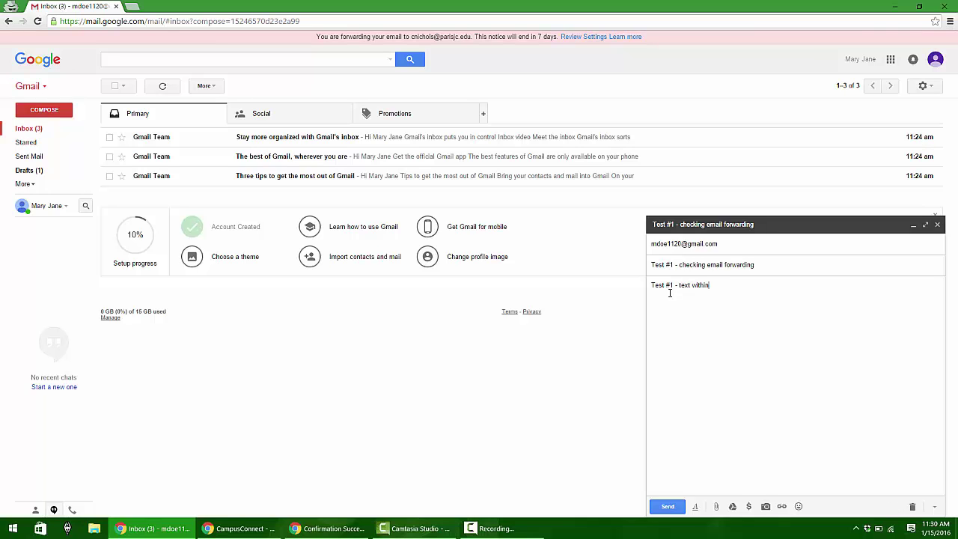
type(" email")
left_click(667, 507)
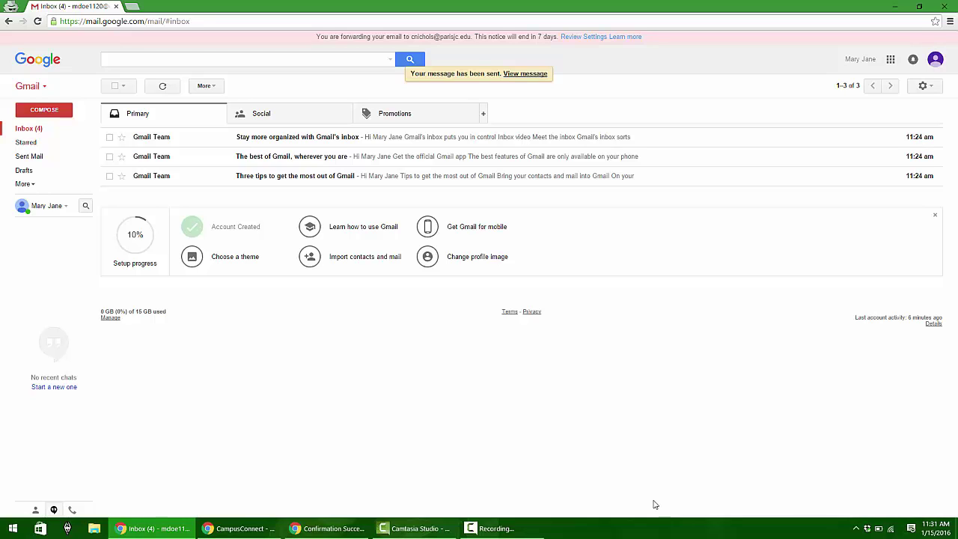
left_click(161, 90)
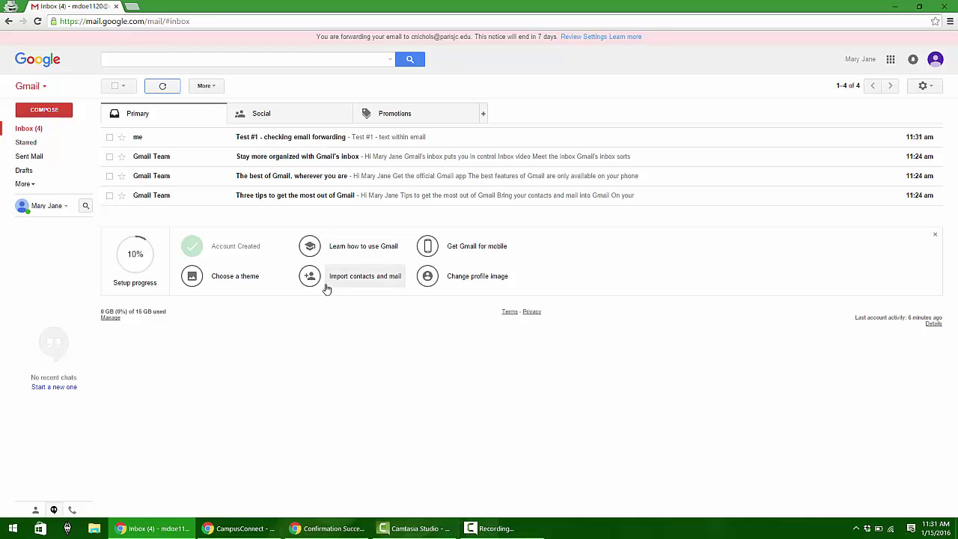
left_click(308, 528)
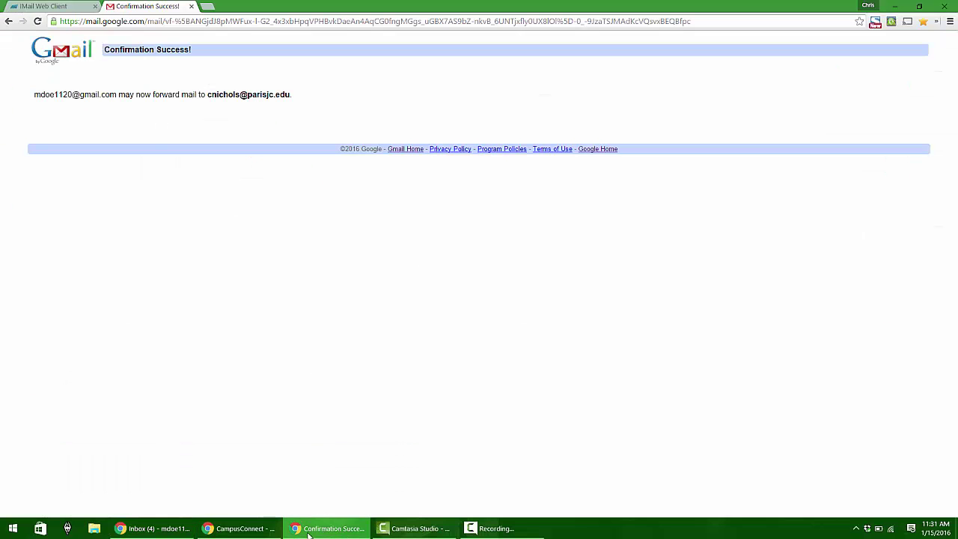
Close the confirmation page, refresh the webmail inbox and open the forwarded 'Test #1 - checking email forwarding' message
left_click(61, 6)
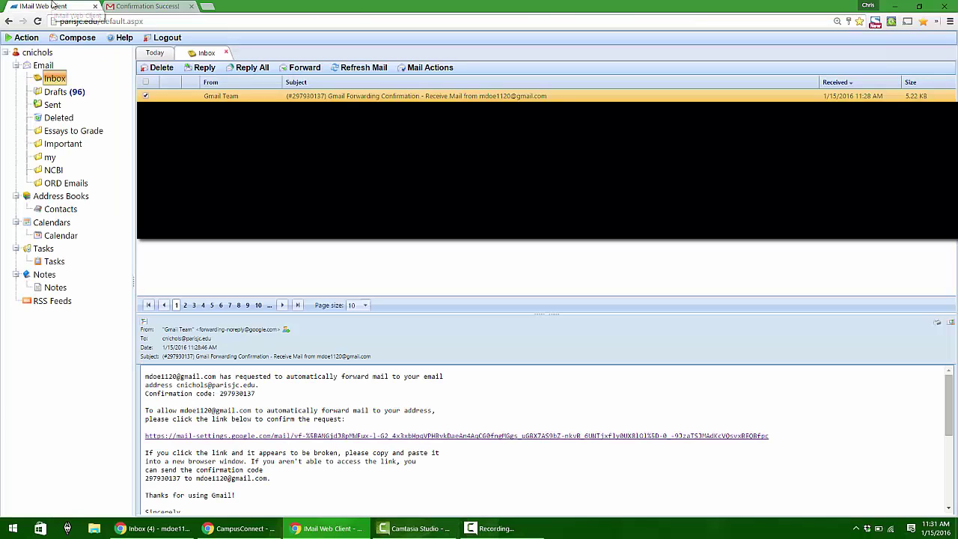
left_click(191, 6)
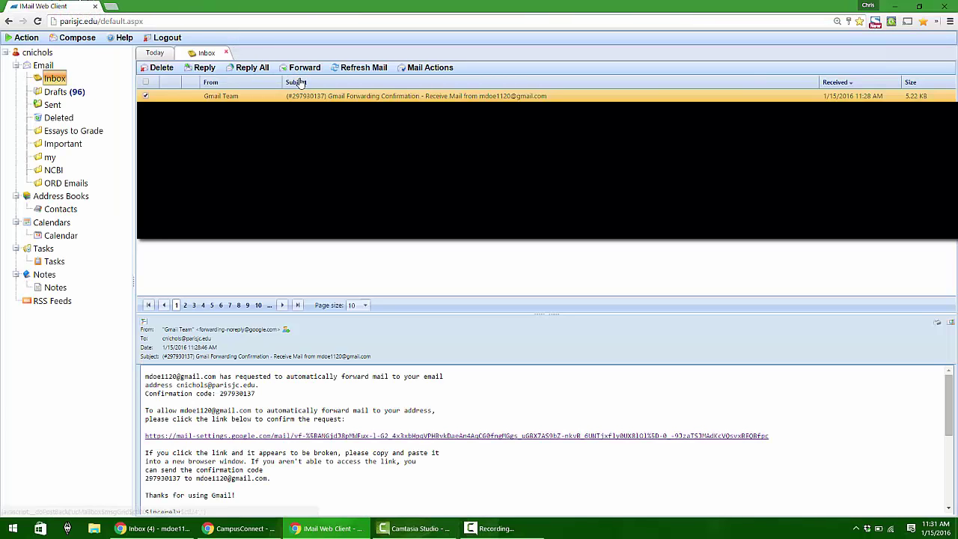
left_click(352, 70)
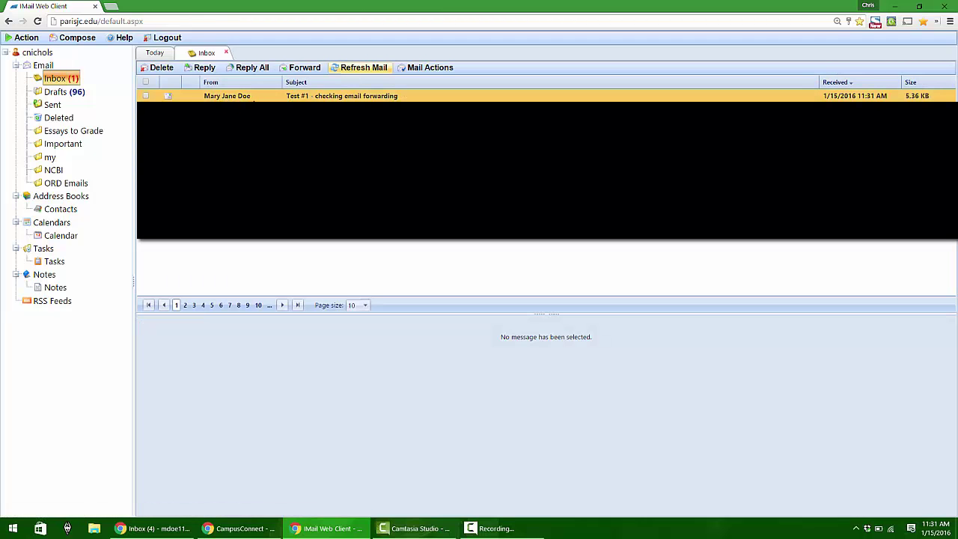
left_click(356, 99)
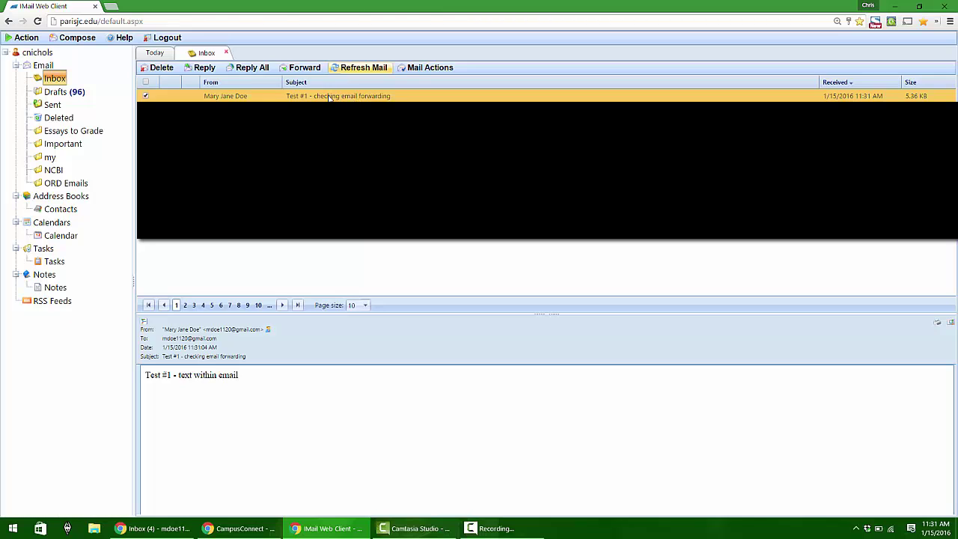
Email the Gmail address with subject 'Test #2 - from personal email' and body 'Test #2 - body not subject'
left_click(65, 43)
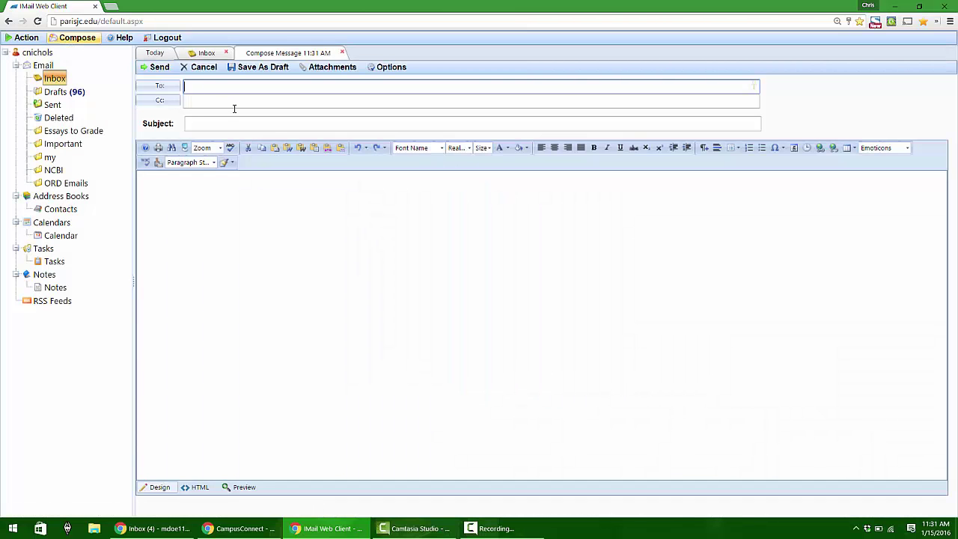
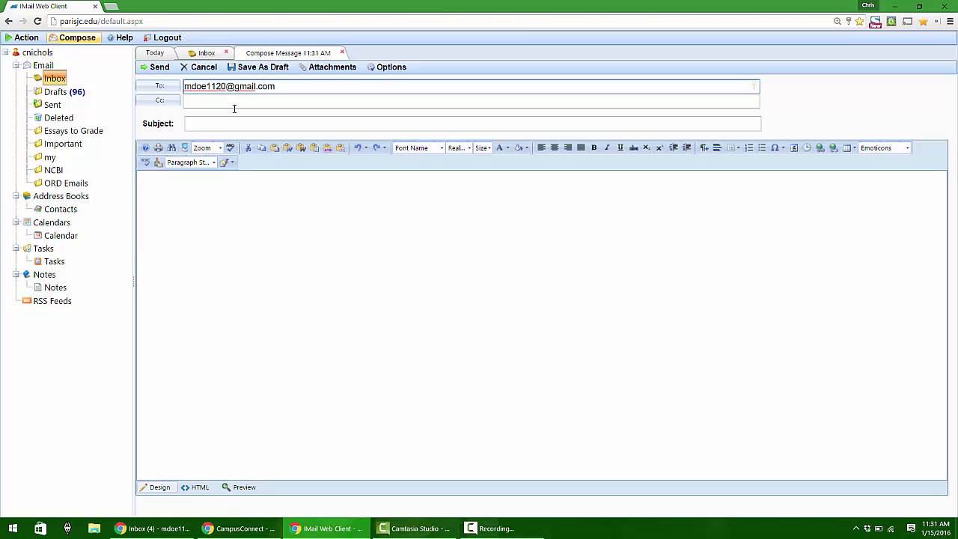
key("Tab")
key("Tab")
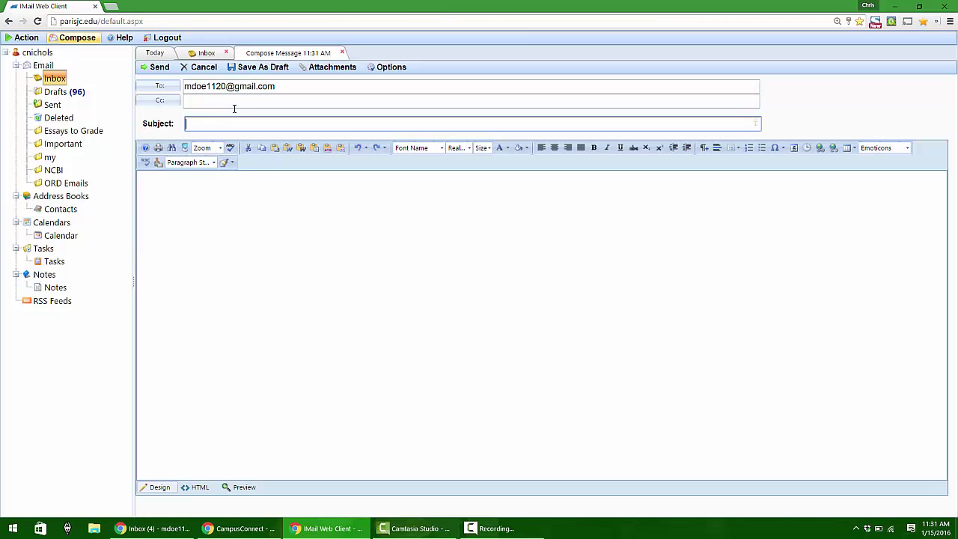
type("Test #")
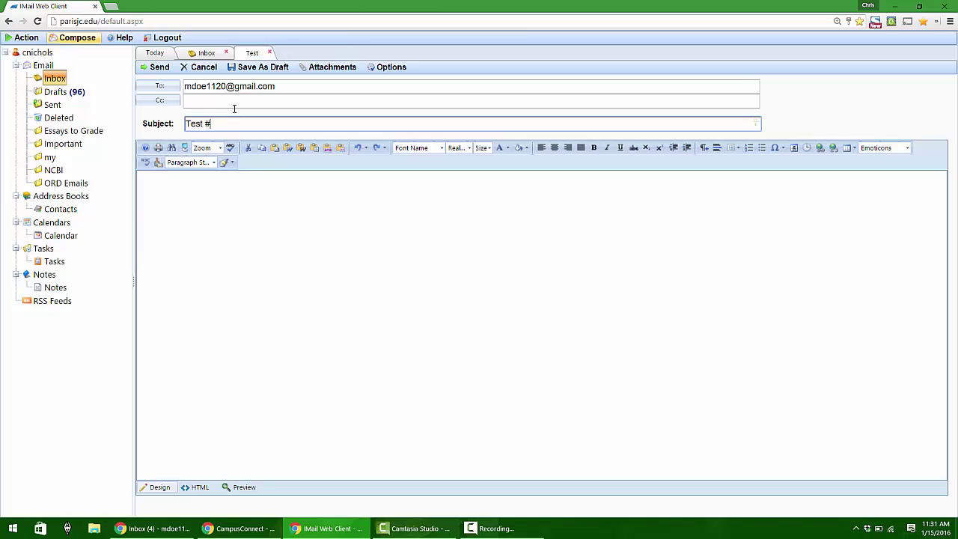
type("2 - from p")
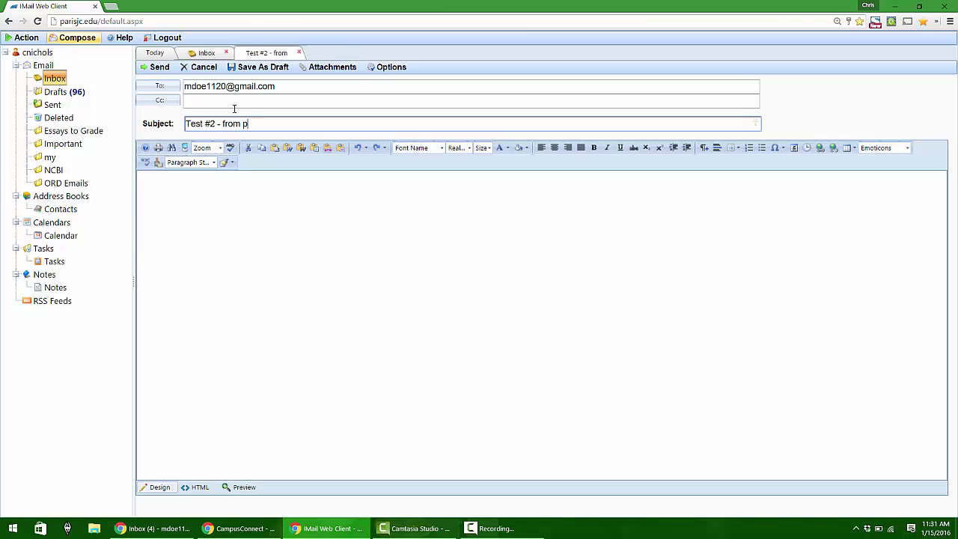
type("ersonal email")
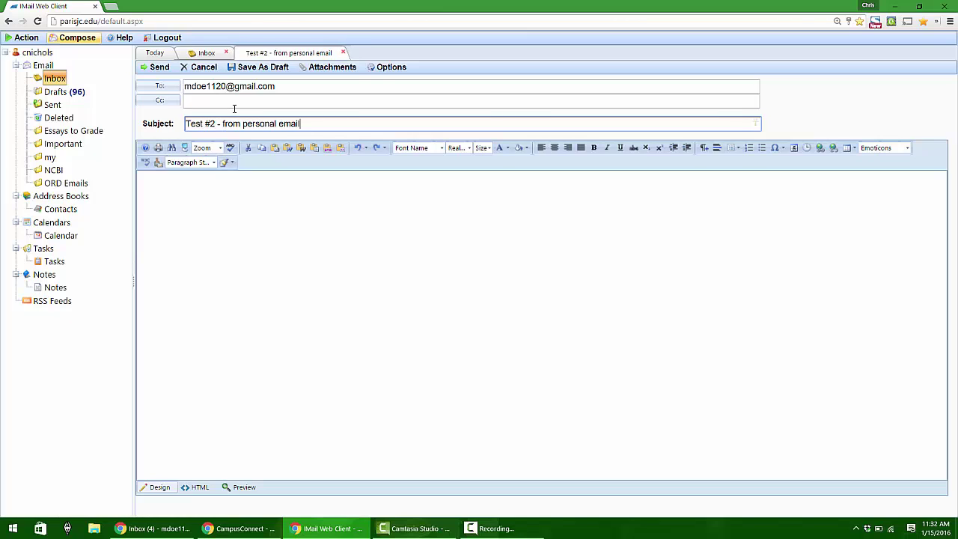
key("Tab")
type("Test #")
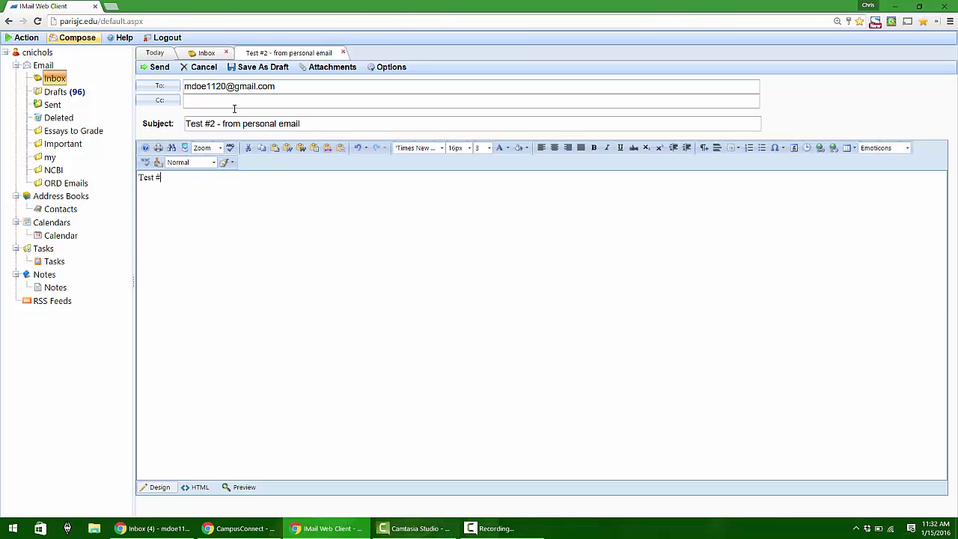
type("2 - body not subject")
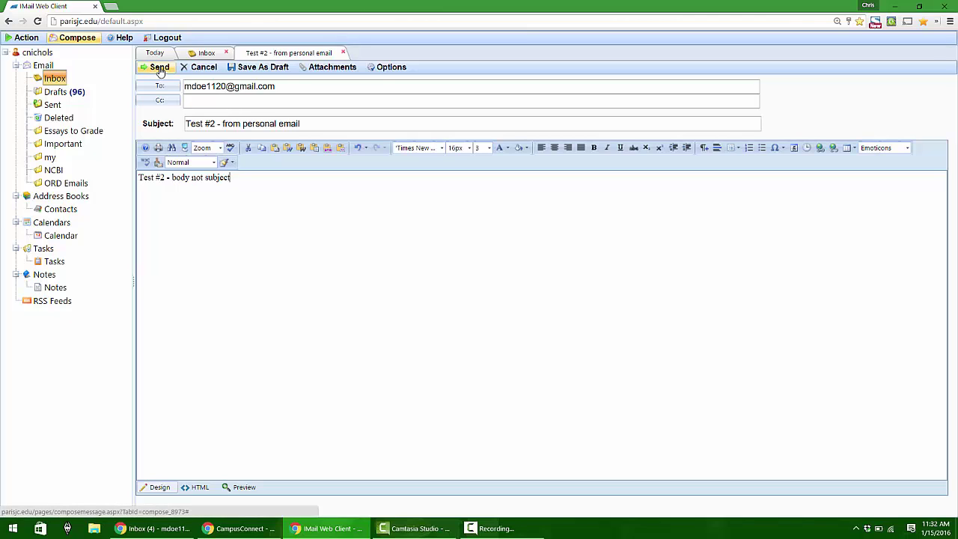
left_click(160, 68)
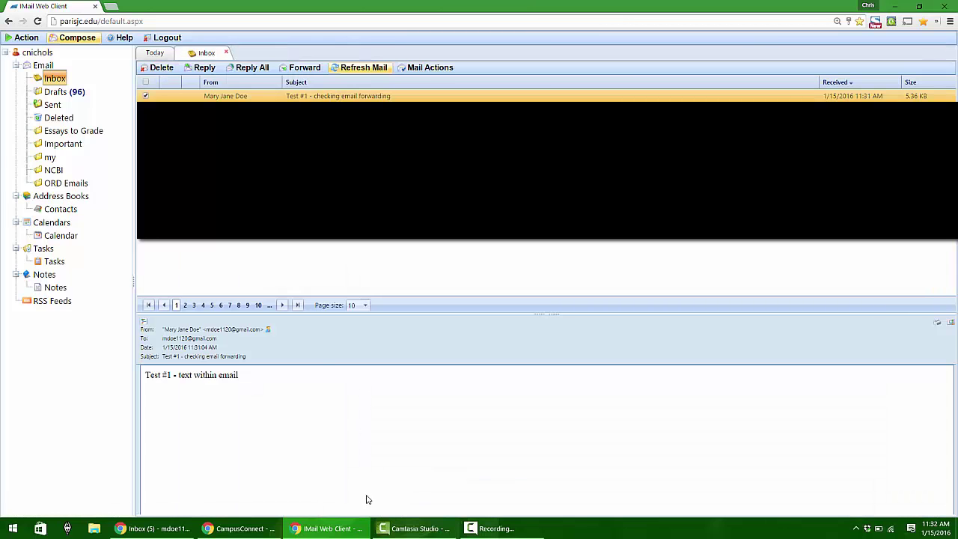
left_click(172, 528)
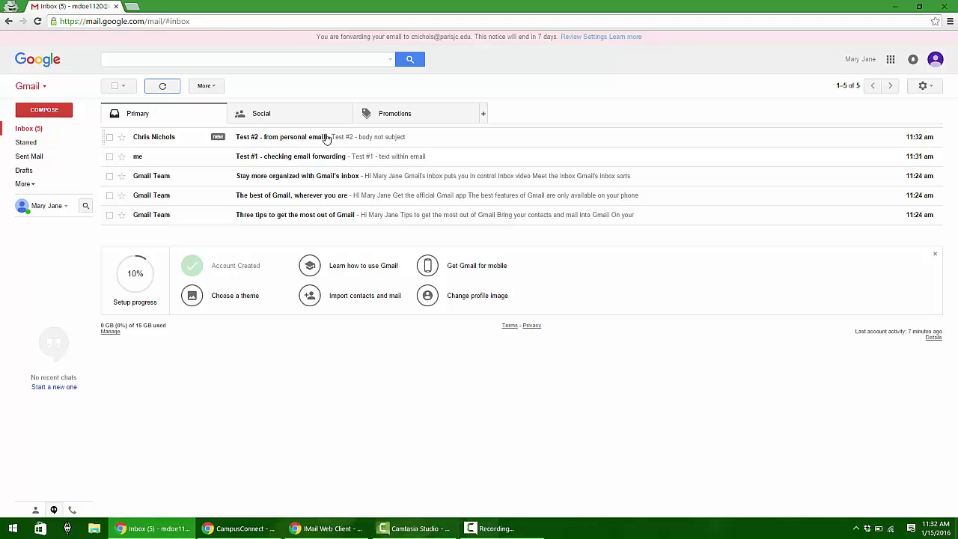
left_click(318, 528)
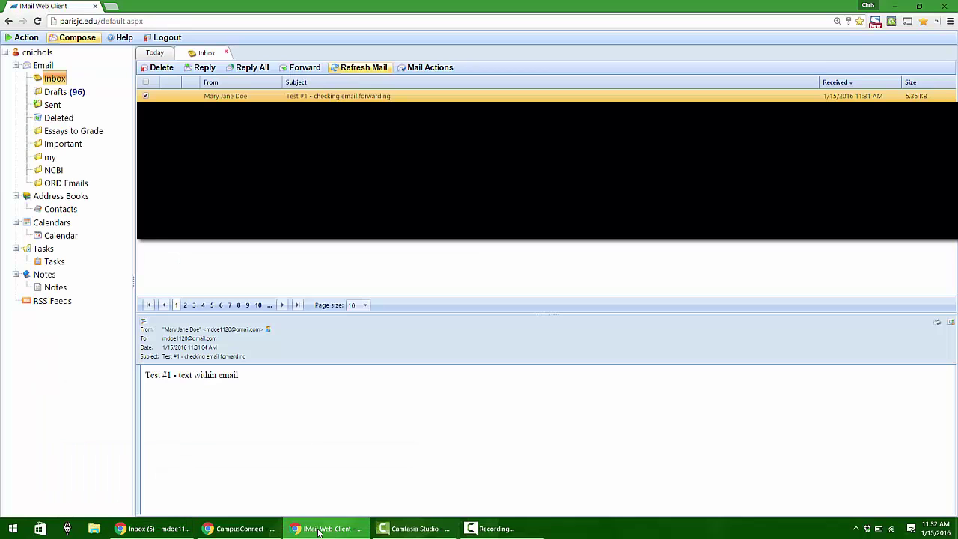
Refresh the webmail inbox, open the forwarded Test #2 message, then return to the Gmail inbox
left_click(351, 69)
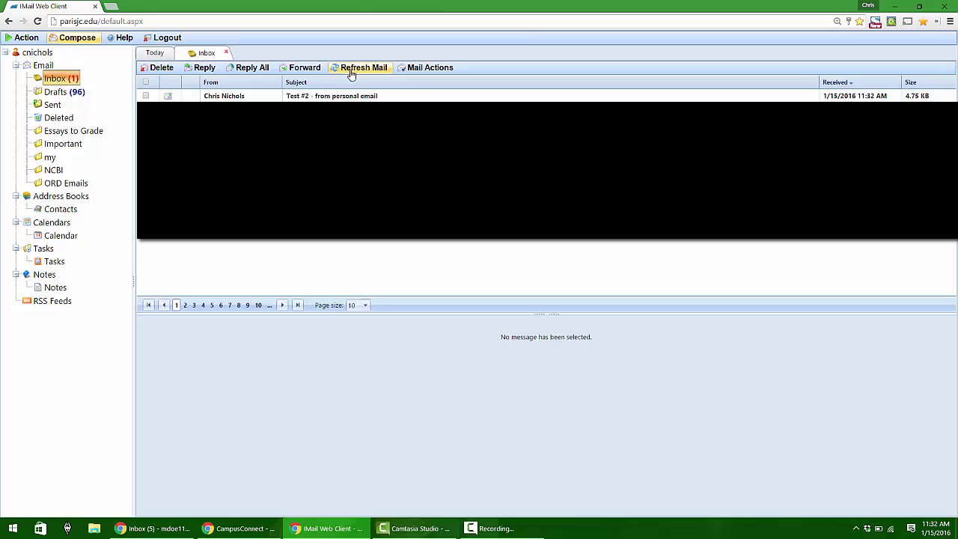
left_click(341, 96)
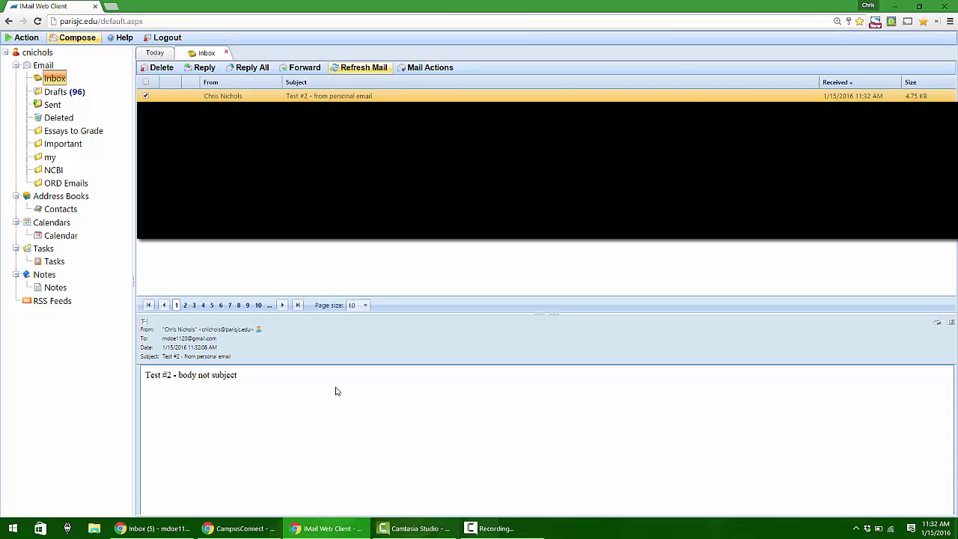
left_click(163, 530)
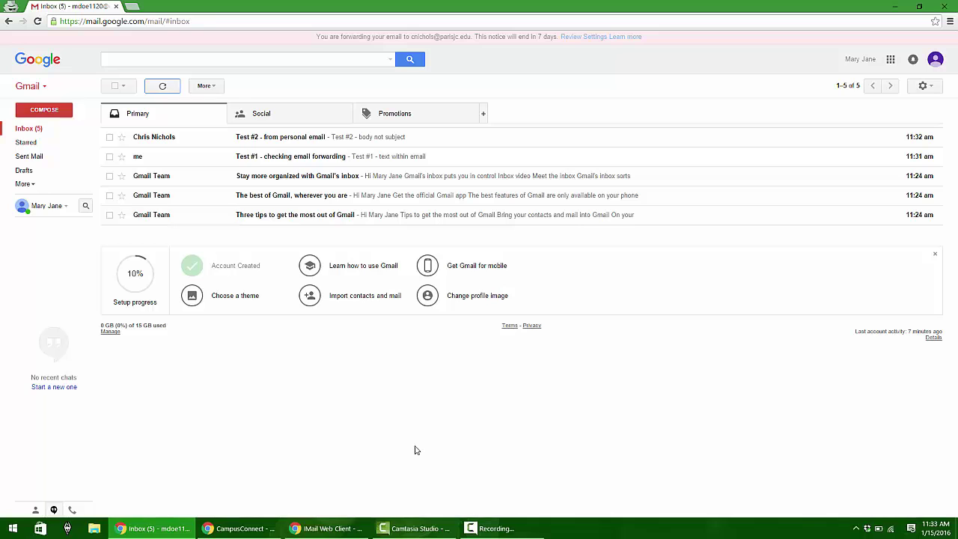
left_click(495, 527)
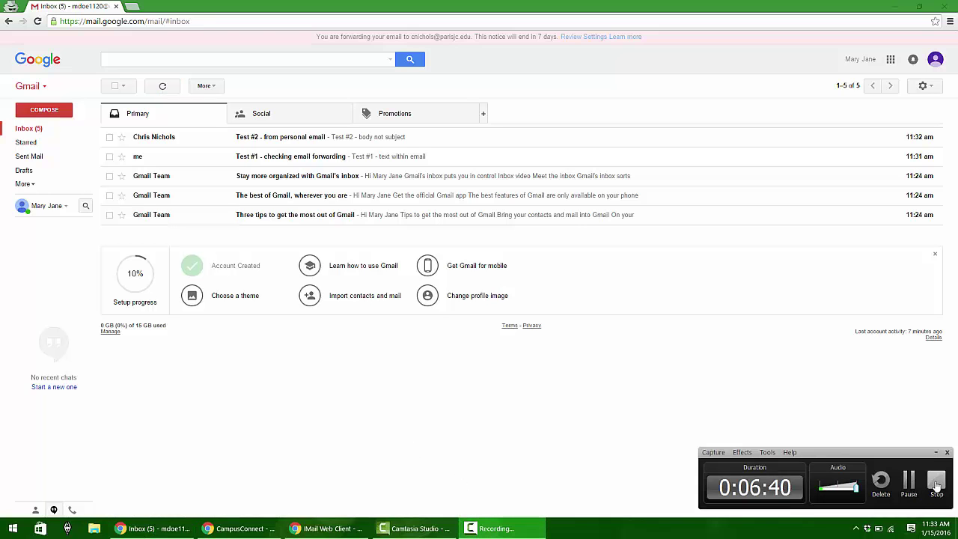